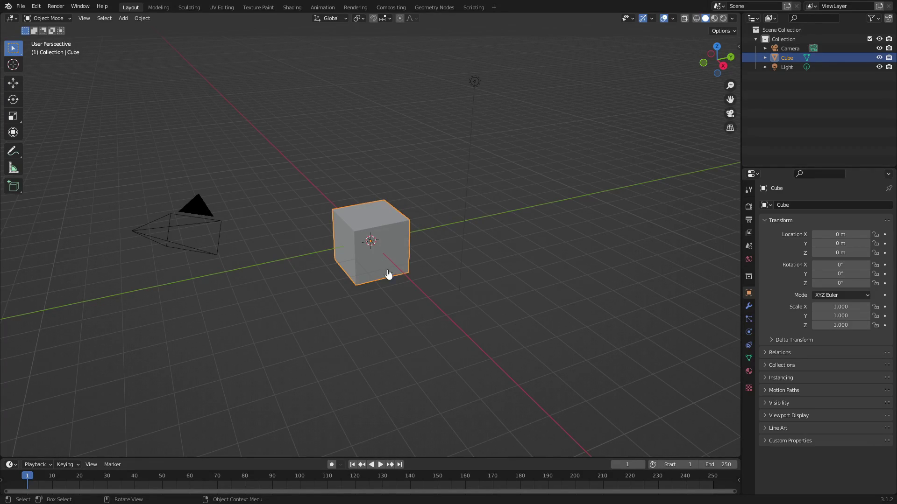
Step: Render a still image of the default cube scene, check the whole frame and close the render window
left_click(55, 6)
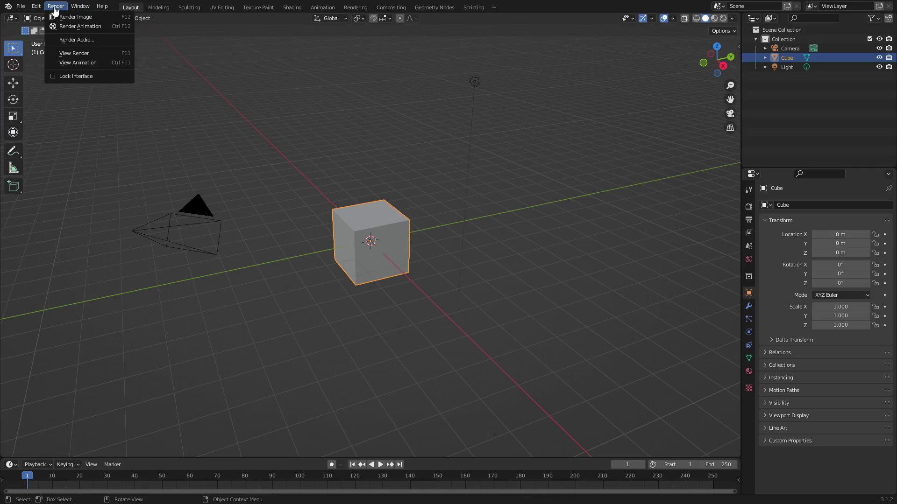
left_click(72, 17)
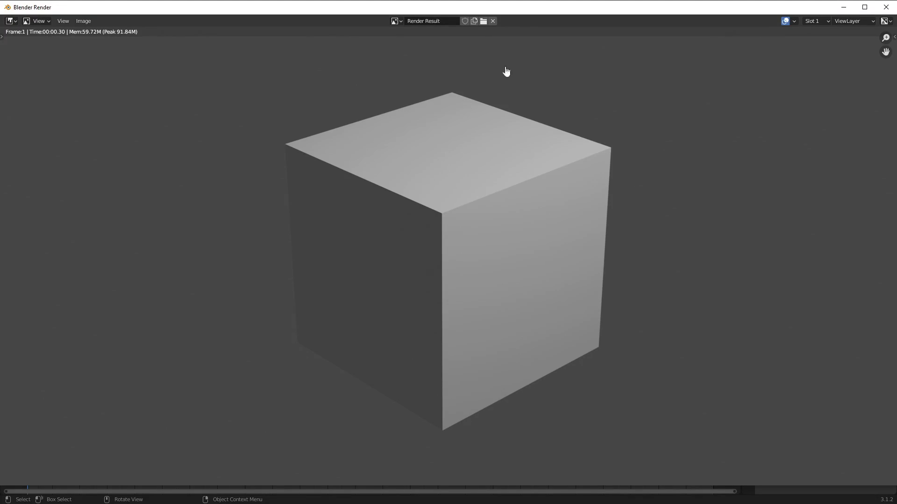
scroll(486, 137, "down", 2)
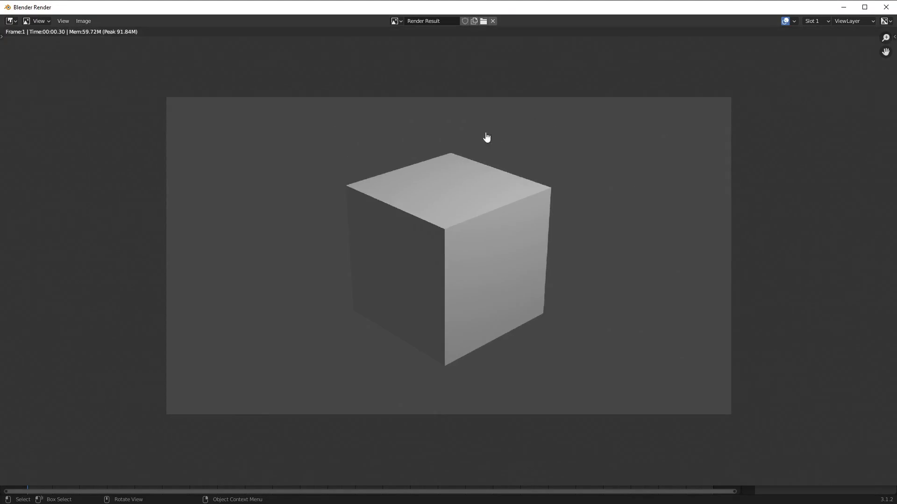
left_click(886, 7)
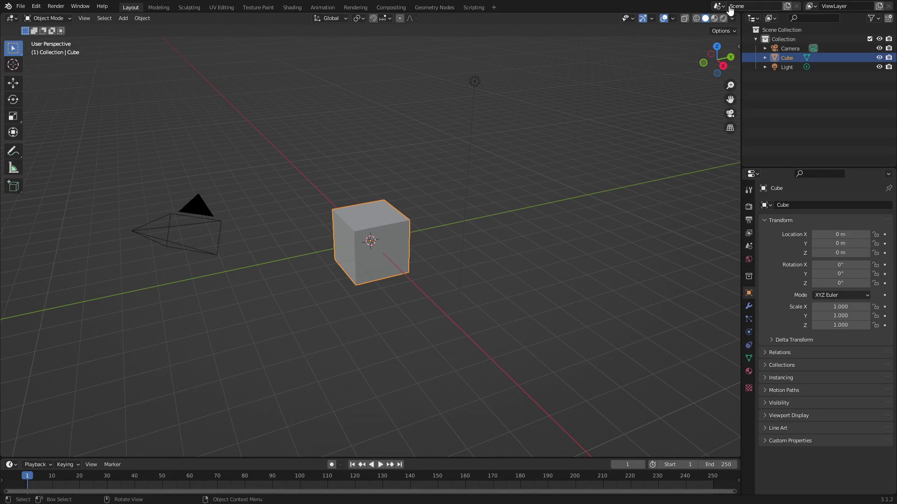
Step: Create a new empty scene with default settings and add a monkey mesh to it
left_click(789, 8)
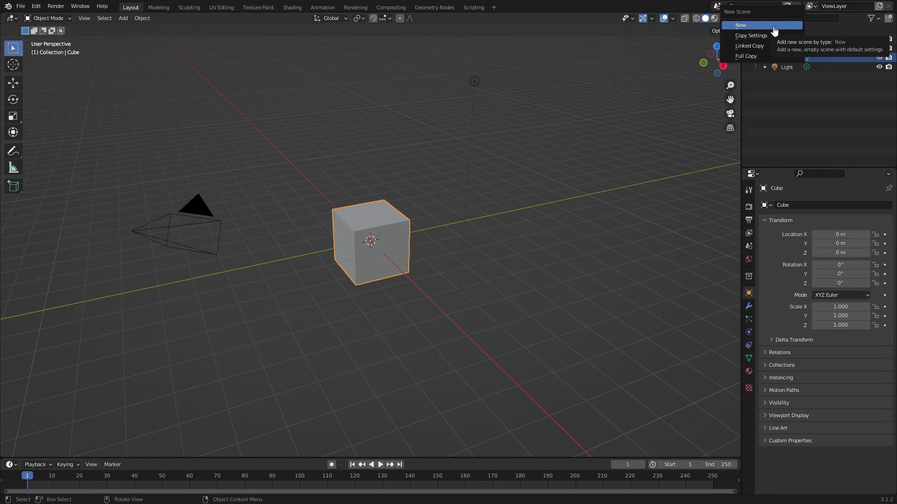
left_click(745, 25)
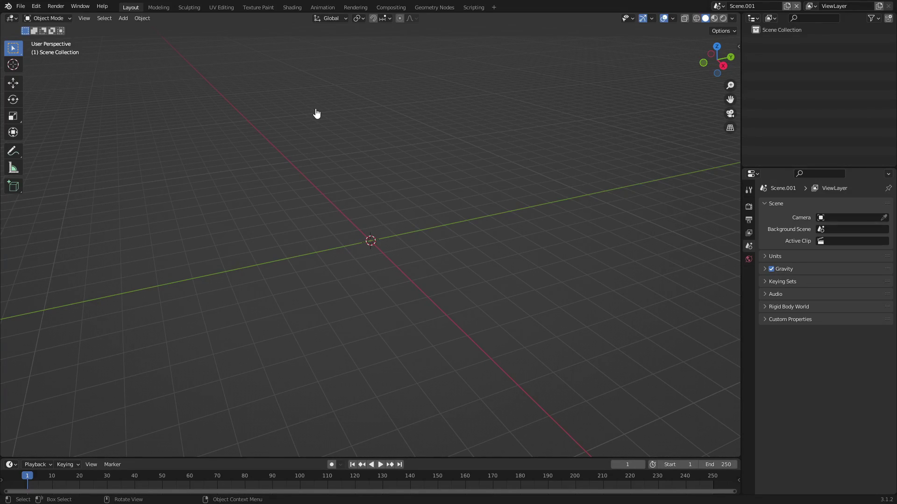
key("shift+a")
mouse_move(318, 110)
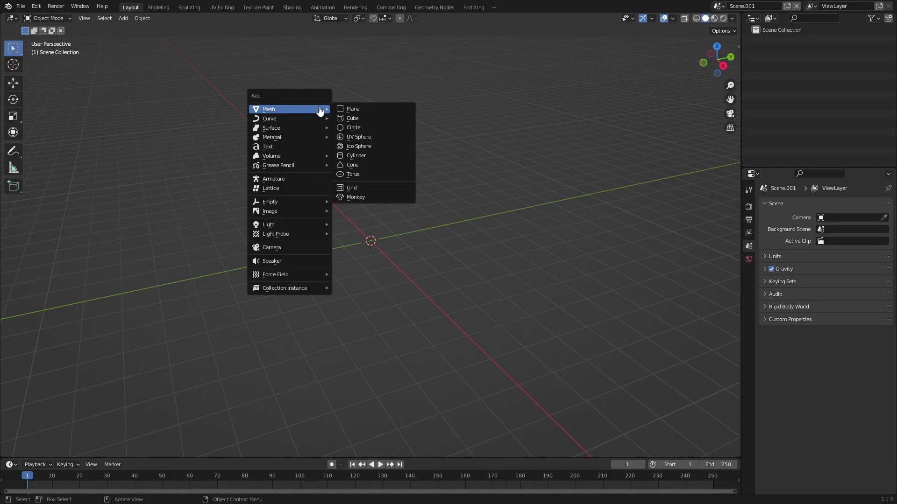
left_click(390, 197)
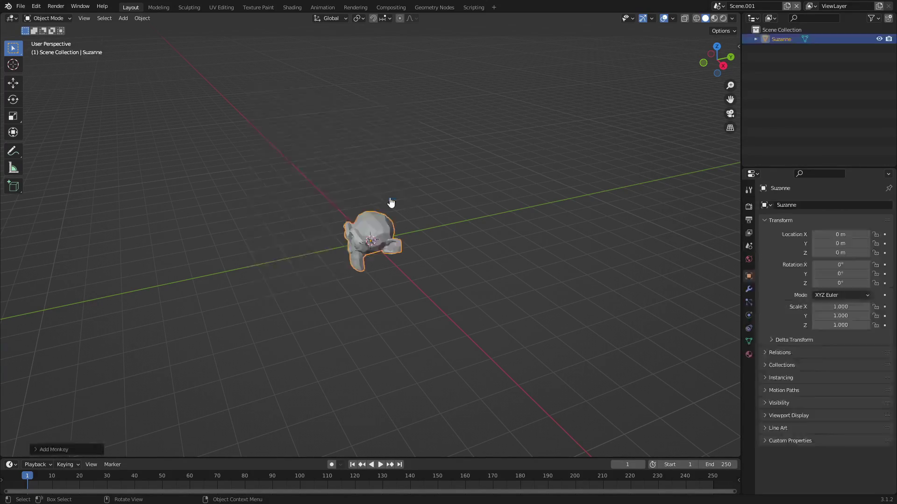
Step: Rotate the monkey freely with trackball rotation to about -24° X, 5° Y and 41° Z
key("r")
key("r")
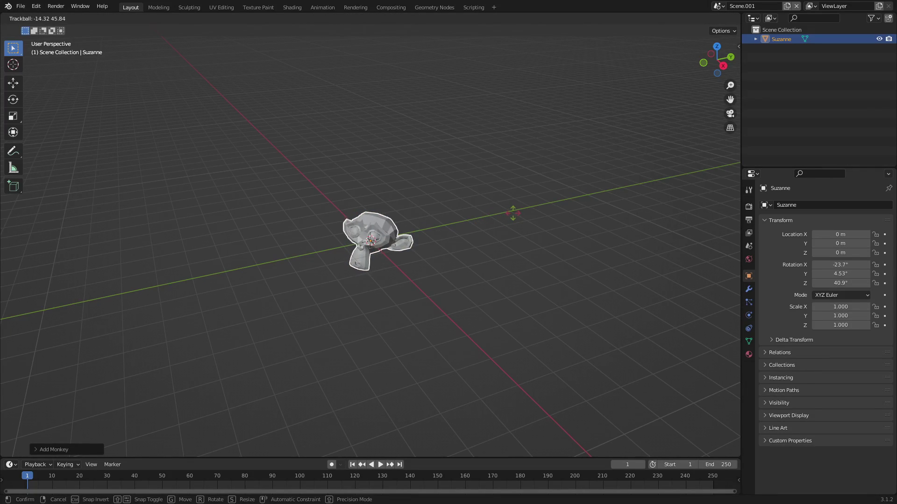
left_click(512, 217)
Step: Add a camera matching the current view and move it back along its local Z axis until the monkey fits inside the frame
key("shift+a")
mouse_move(388, 159)
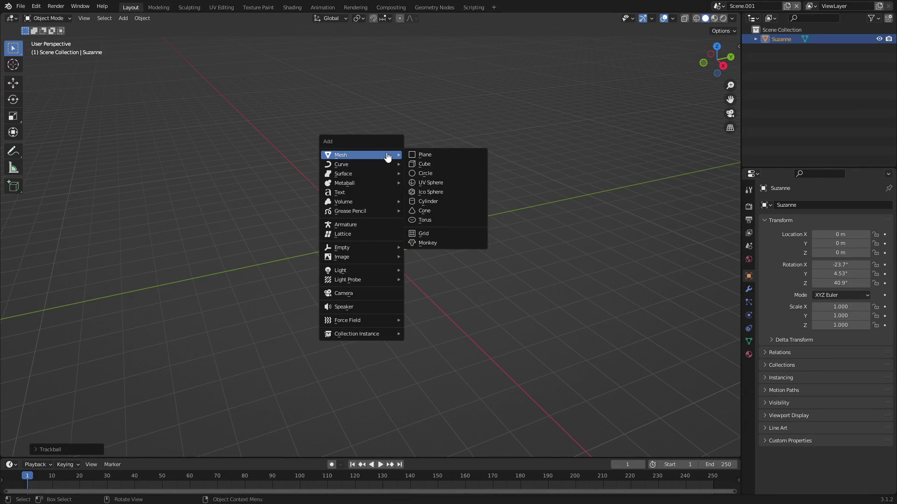
left_click(367, 295)
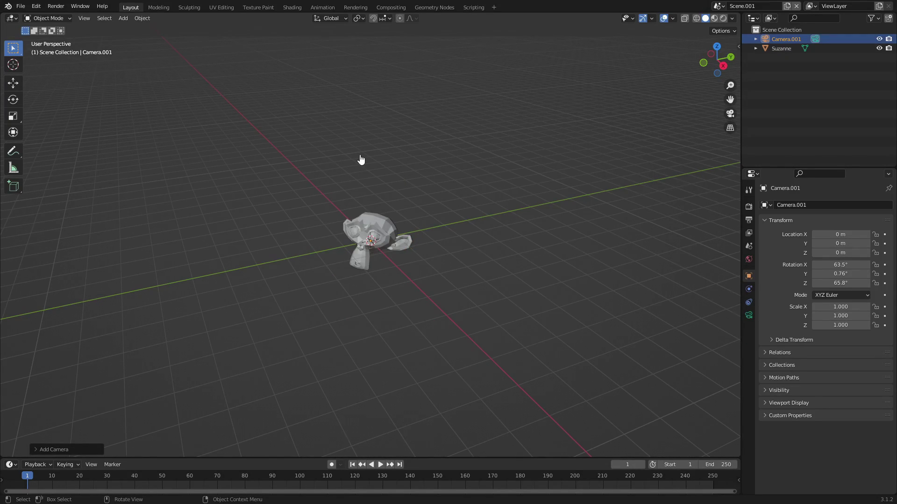
key("KP_0")
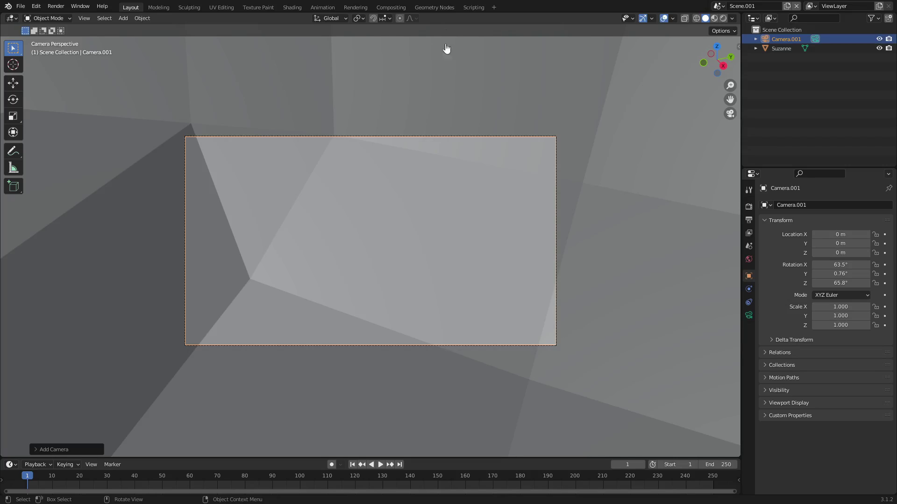
key("g")
key("z")
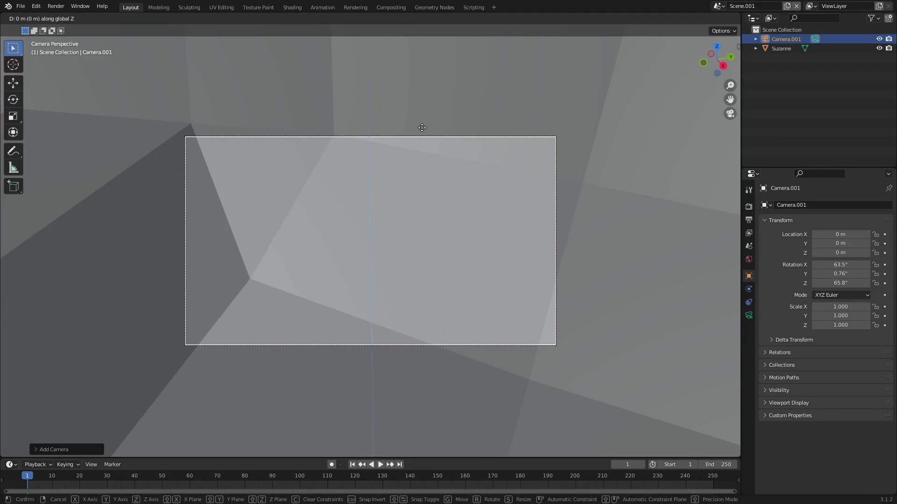
key("z")
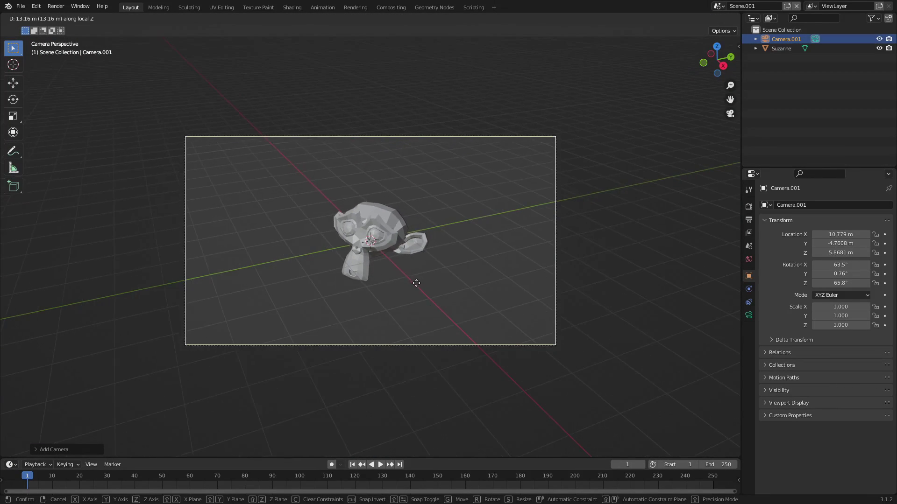
left_click(416, 271)
Step: Move the monkey toward the right side of the camera frame, to about X 0.76 m, Y 1.70 m, Z 0 m
left_click(396, 240)
scroll(399, 238, "up", 2)
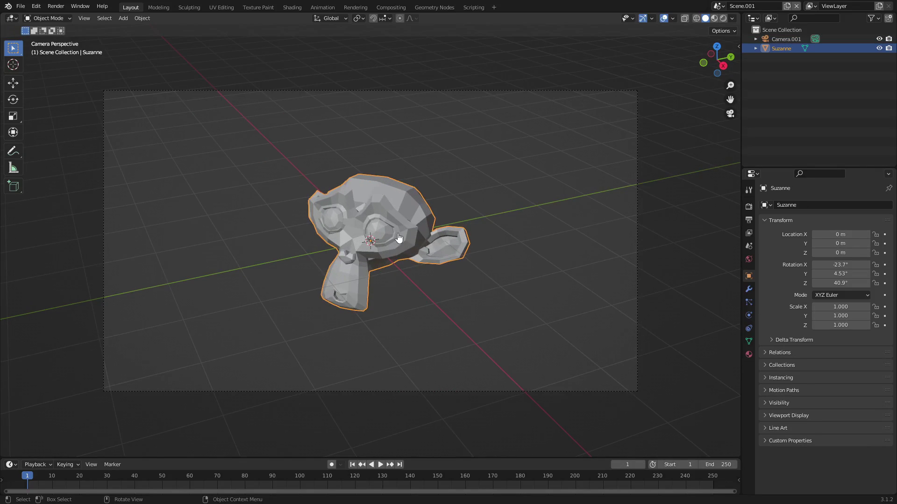
key("g")
left_click(533, 237)
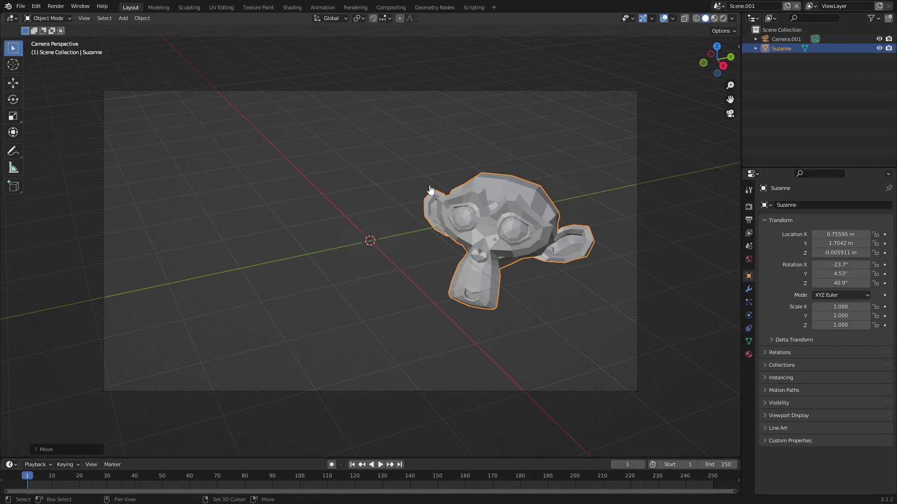
Step: Add a point light and move it in front of the monkey, to about X 1.94 m, Y -0.26 m, Z 1.17 m
key("shift+a")
mouse_move(412, 162)
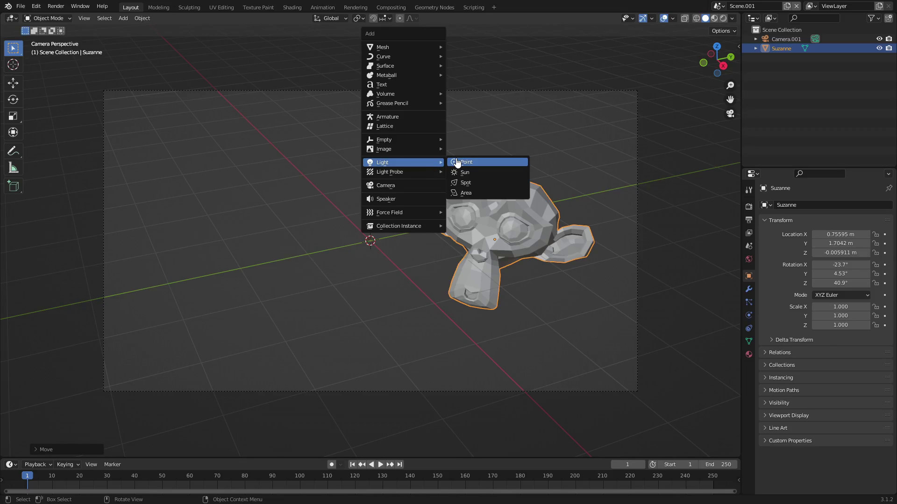
left_click(474, 163)
middle_click_drag(491, 160, 416, 160)
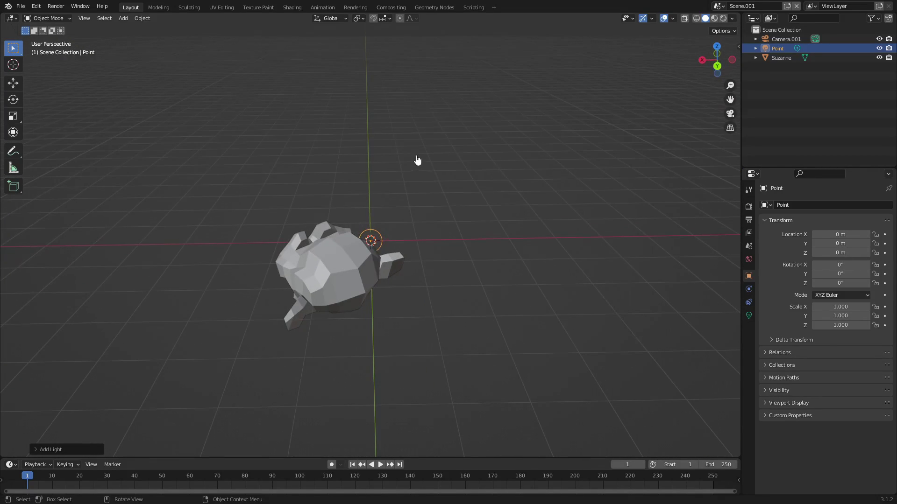
key("g")
left_click(324, 109)
middle_click_drag(324, 108, 456, 104)
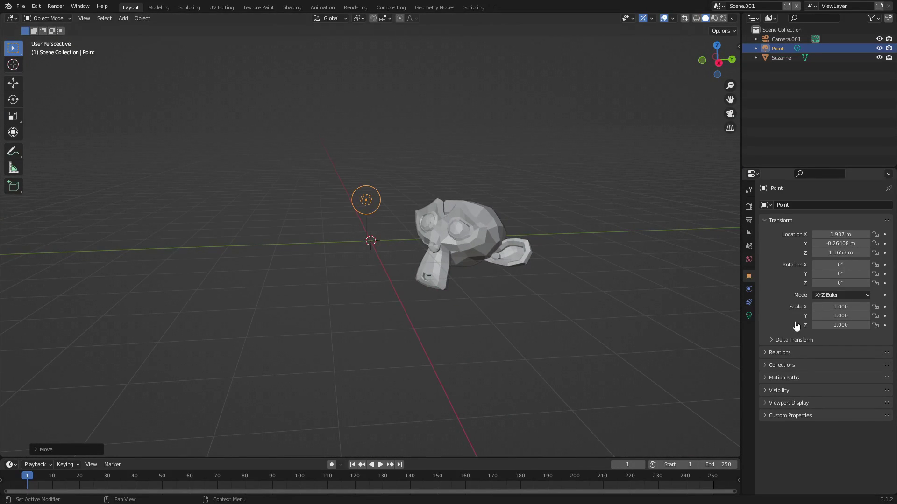
Step: Preview the scene with rendered shading and raise the point light's power to about 176.5 W and its radius to about 2.94 m
left_click(748, 316)
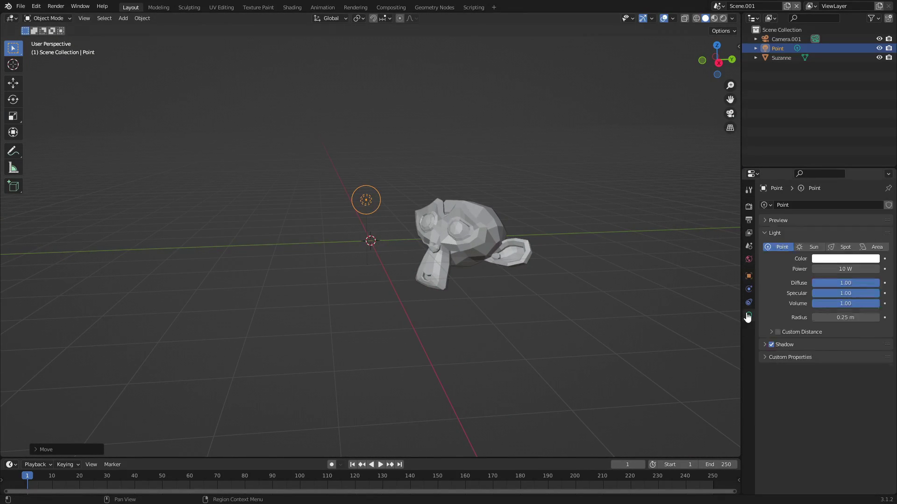
left_click(722, 18)
left_click_drag(840, 269, 871, 269)
left_click_drag(840, 317, 870, 318)
left_click_drag(841, 269, 855, 269)
Step: Duplicate the point light and place the copy on the opposite side of the monkey
middle_click_drag(513, 224, 426, 186)
key("shift+d")
left_click(472, 274)
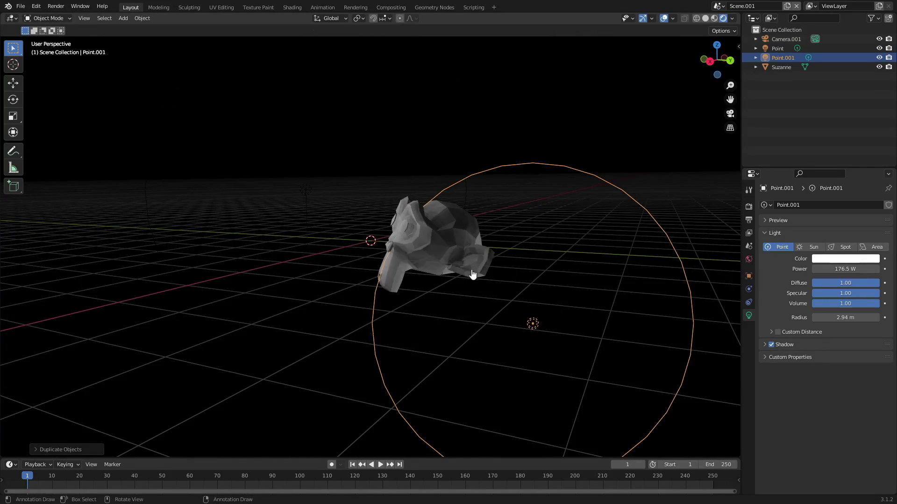
middle_click_drag(472, 274, 492, 246)
key("g")
left_click(547, 214)
middle_click_drag(546, 214, 360, 206)
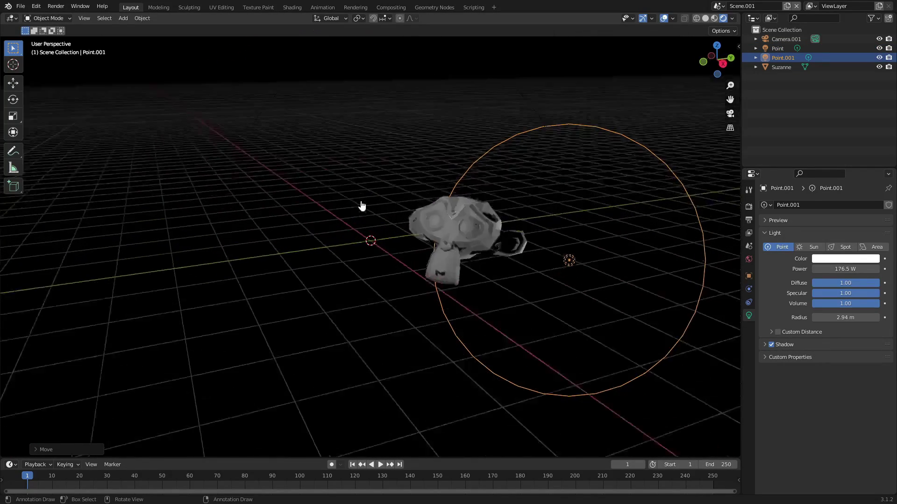
Step: View the monkey scene through the camera without overlays and make its render film background transparent
key("KP_0")
left_click(664, 18)
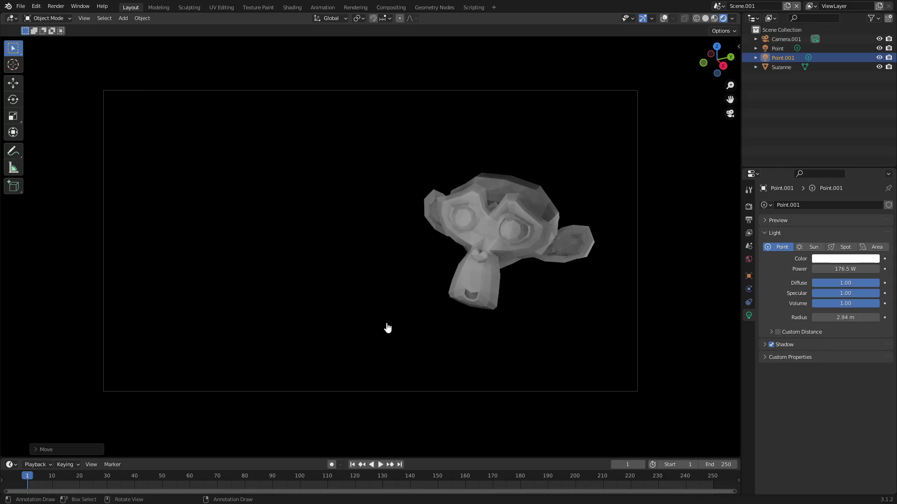
left_click(749, 206)
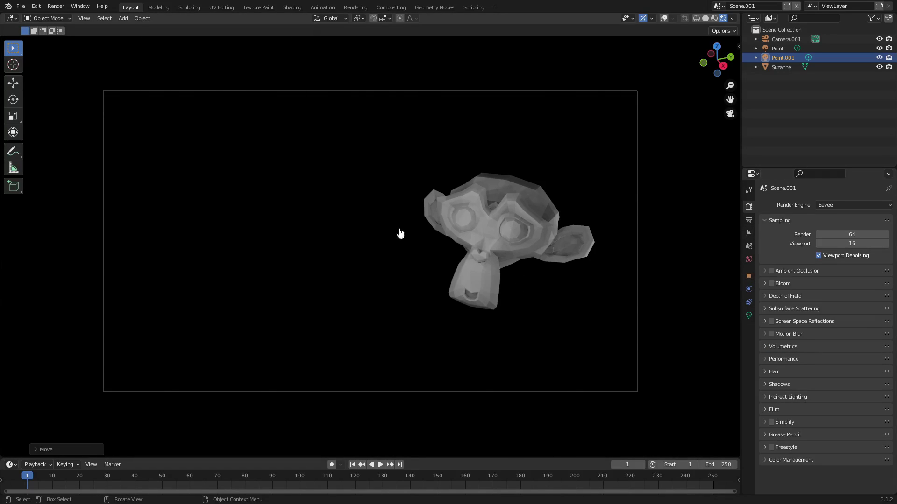
left_click(774, 410)
left_click(829, 434)
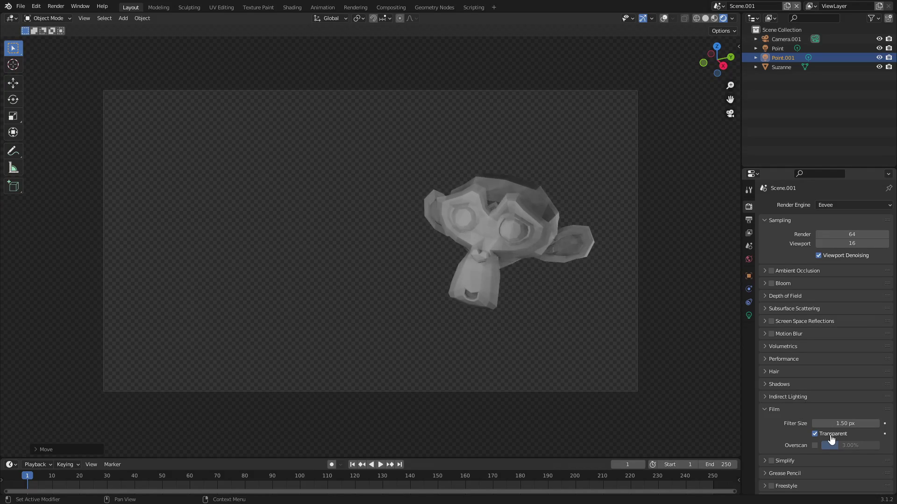
Step: Render a still image of the monkey scene, inspect the transparent background and close the render window
left_click(63, 9)
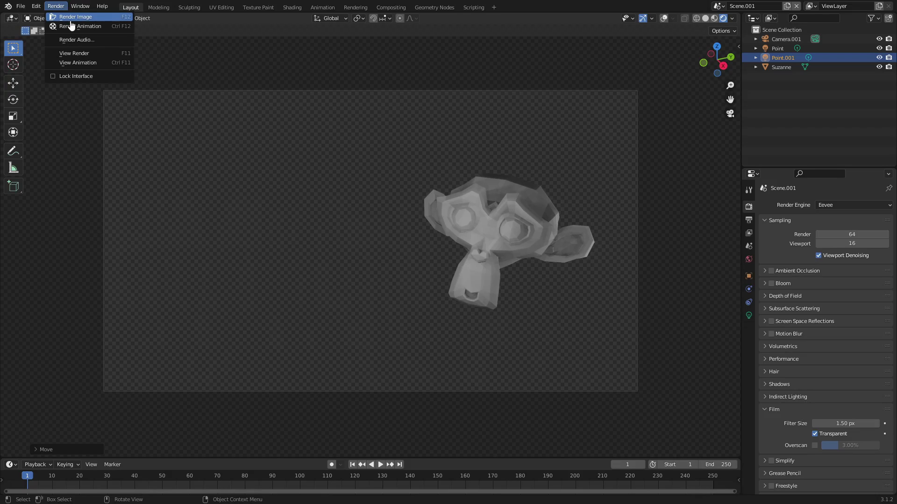
left_click(70, 24)
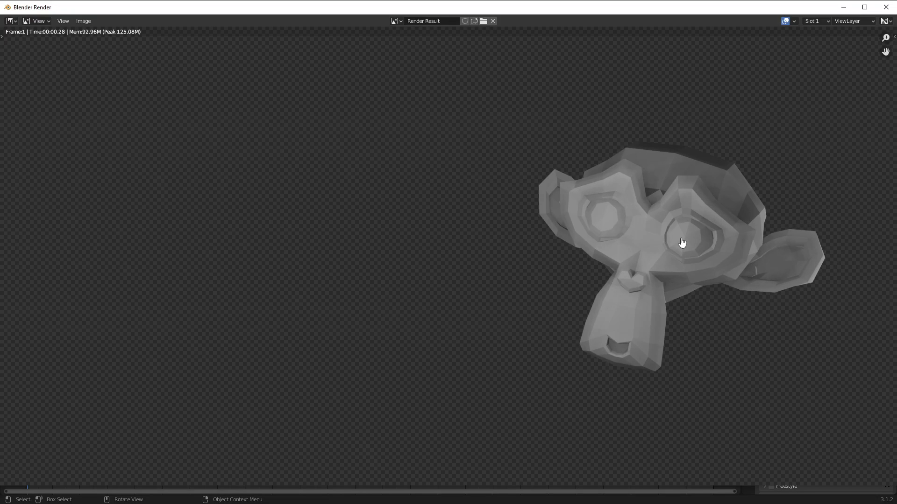
scroll(680, 242, "down", 3)
scroll(680, 244, "up", 2)
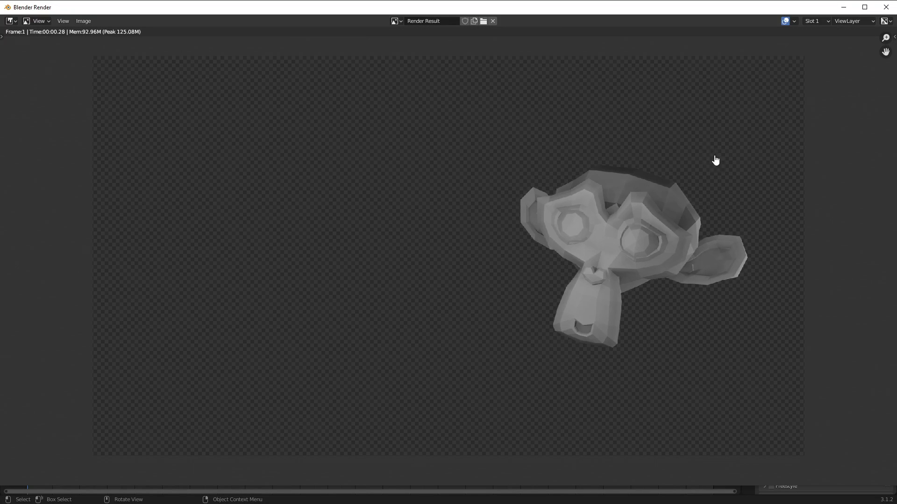
left_click(886, 7)
Step: Switch back to the original cube scene and enable nodes for it in the Compositing workspace
left_click(718, 6)
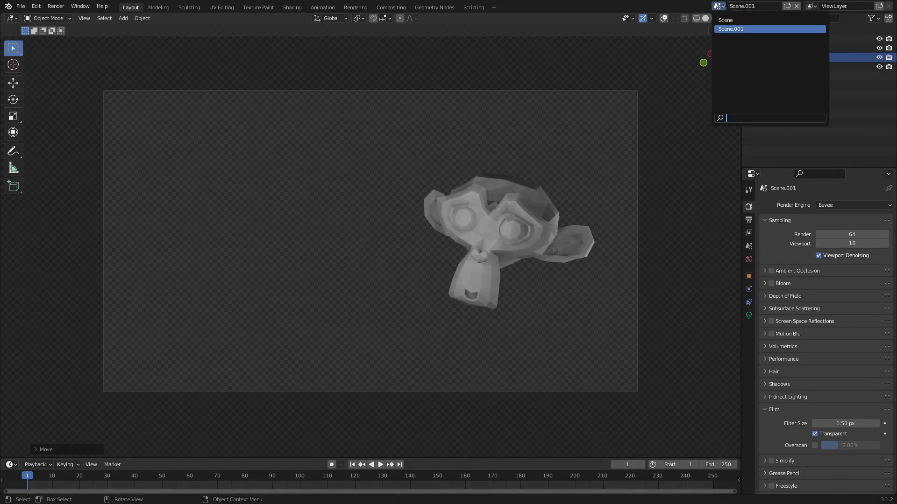
left_click(726, 20)
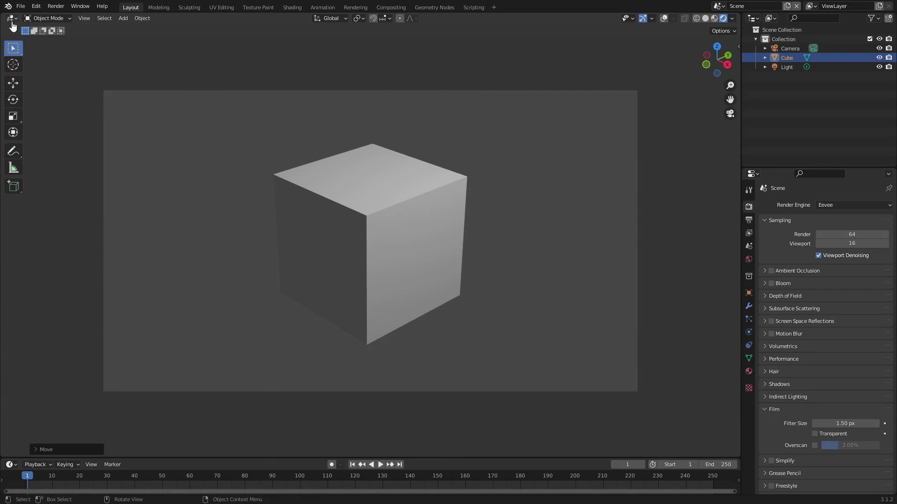
left_click(393, 8)
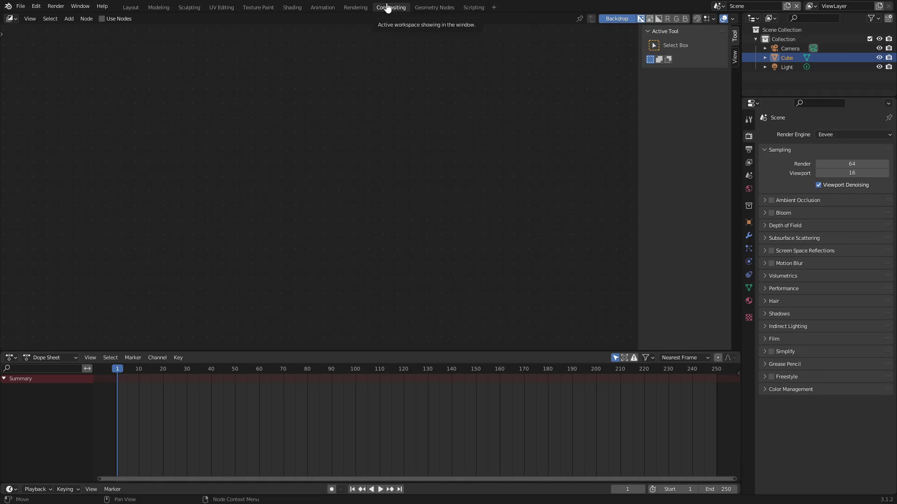
left_click(122, 20)
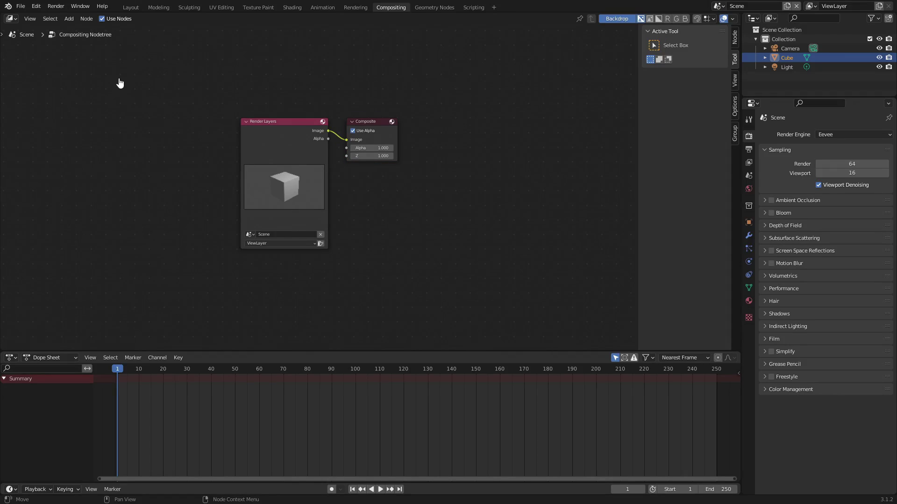
Step: Spread the Render Layers and Composite nodes far apart to leave space between them for more nodes
left_click_drag(290, 131, 115, 131)
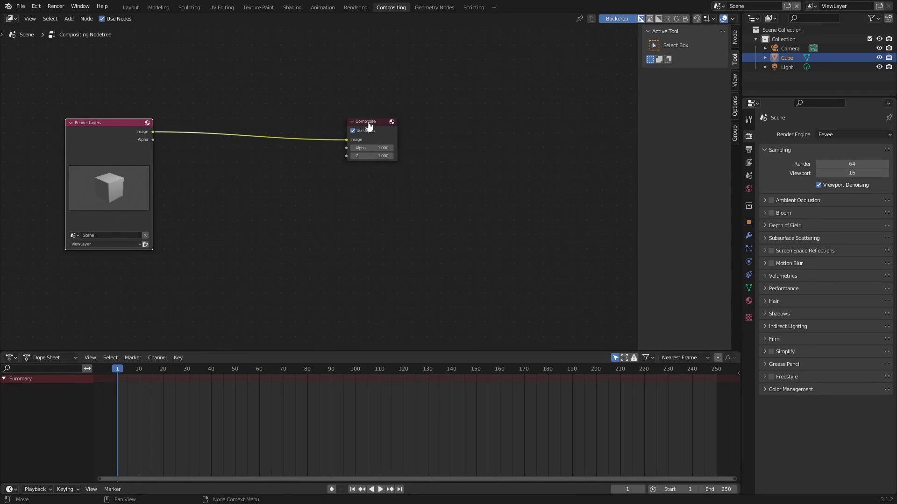
left_click_drag(368, 125, 570, 130)
left_click_drag(126, 133, 120, 132)
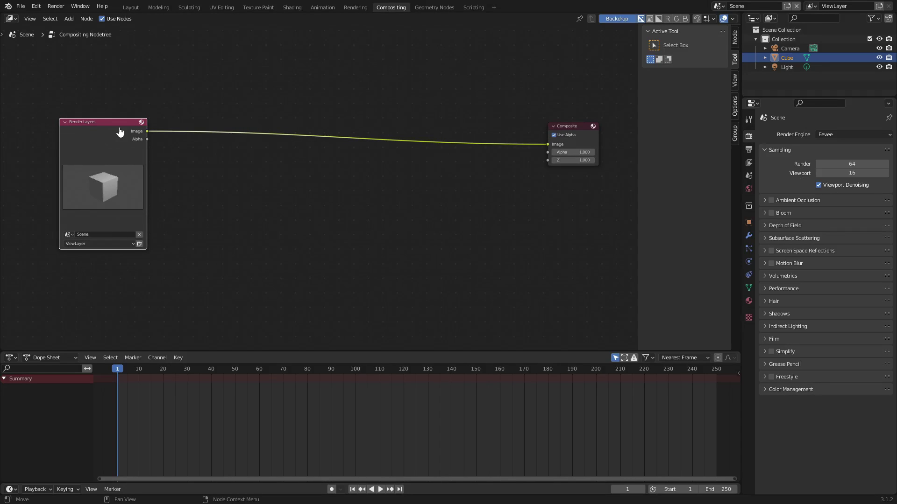
scroll(327, 140, "down", 2)
middle_click_drag(316, 148, 316, 112)
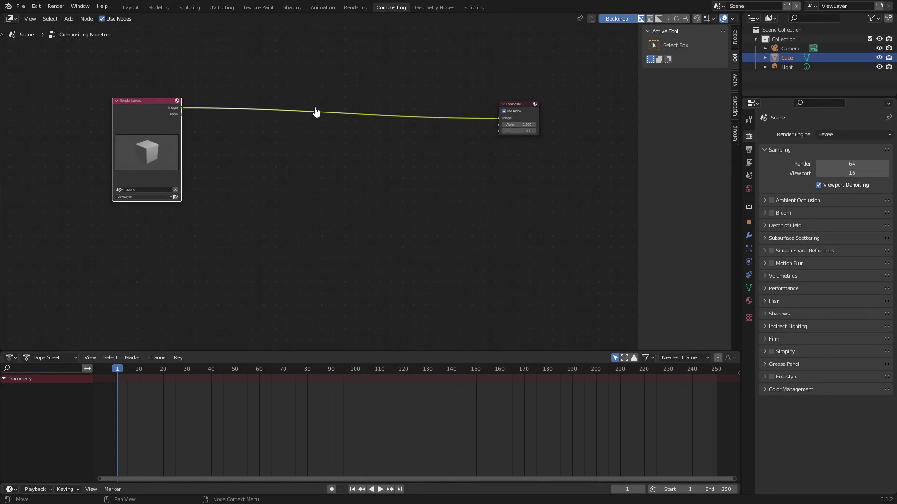
Step: Insert an Alpha Over node into the link between the Render Layers and Composite nodes
key("shift+a")
left_click(315, 103)
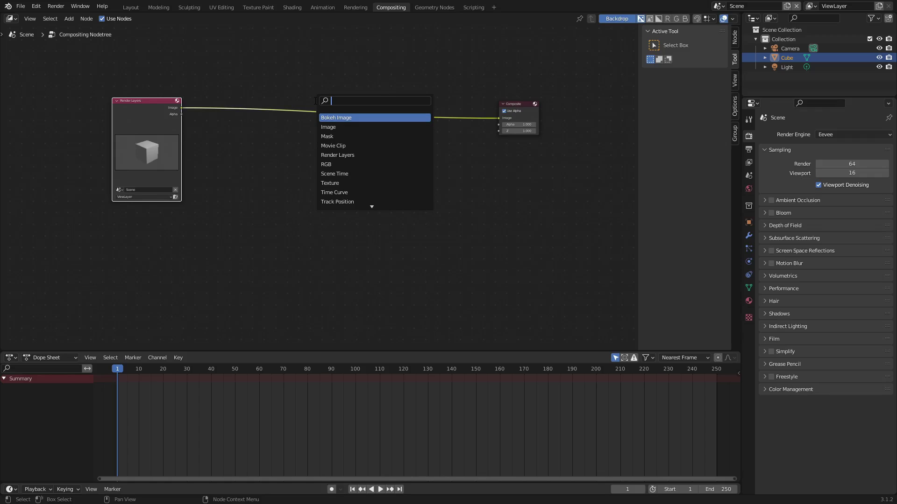
type("alpha")
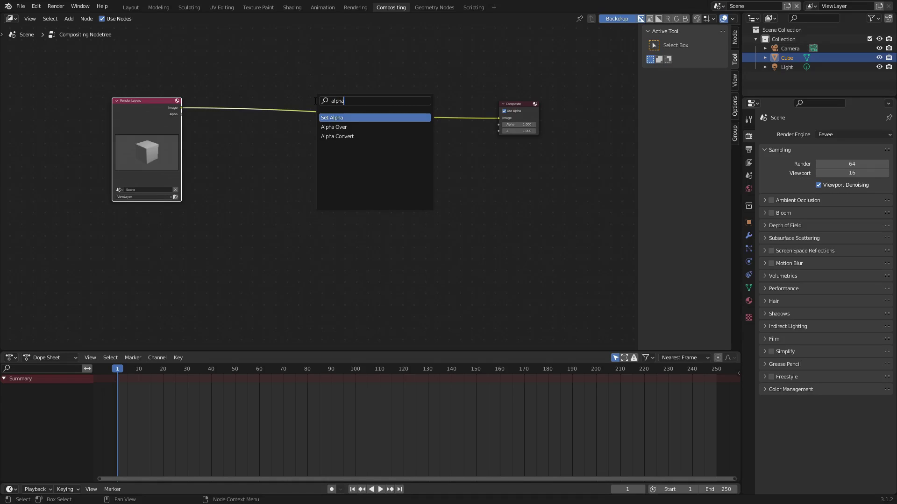
left_click(340, 127)
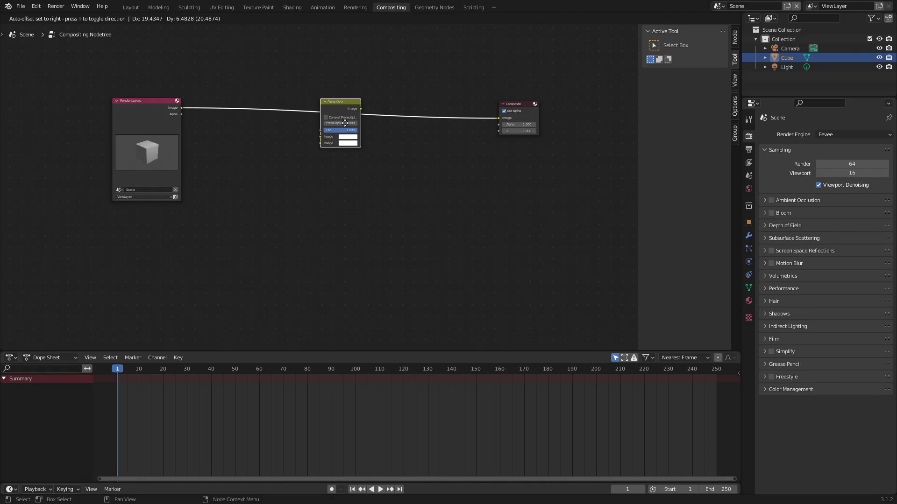
left_click(345, 122)
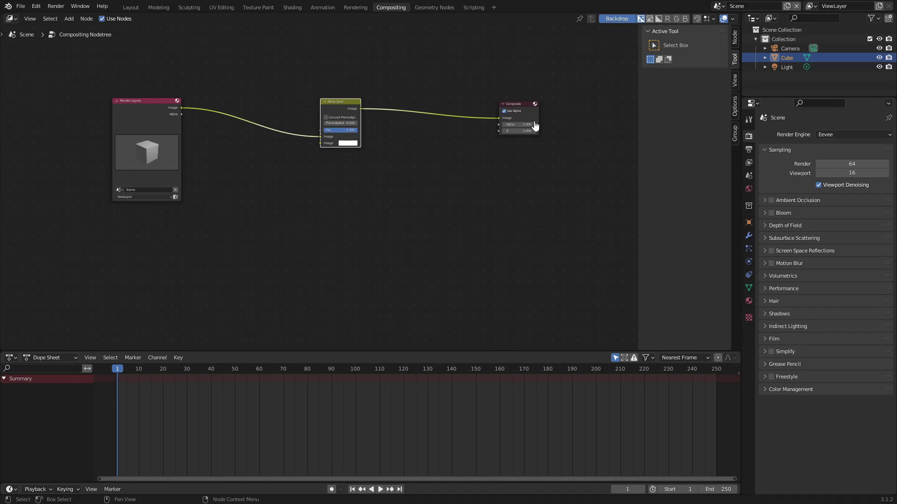
Step: Duplicate the Render Layers node, place the copy below the original and set its scene to Scene.001
left_click(144, 112)
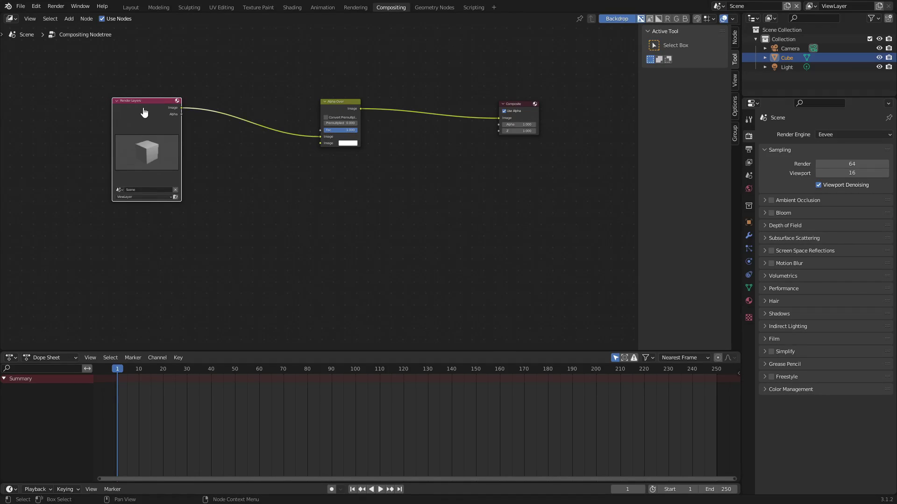
key("shift+d")
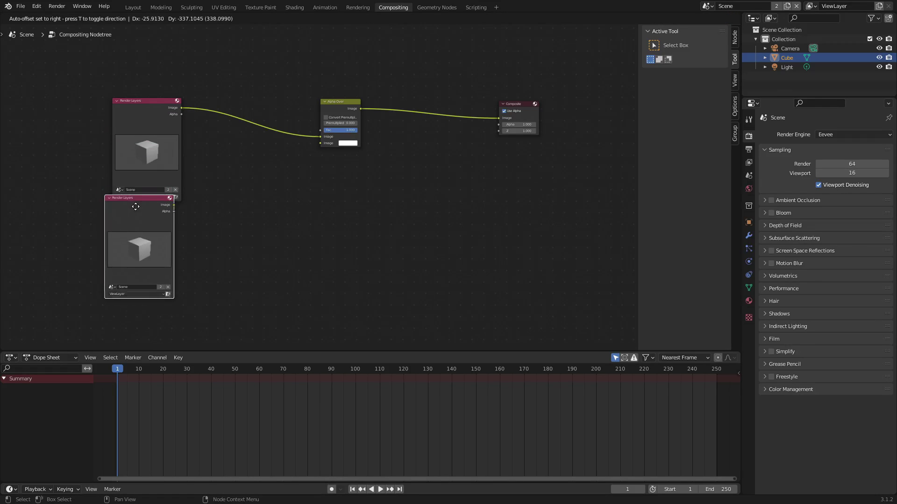
left_click(142, 219)
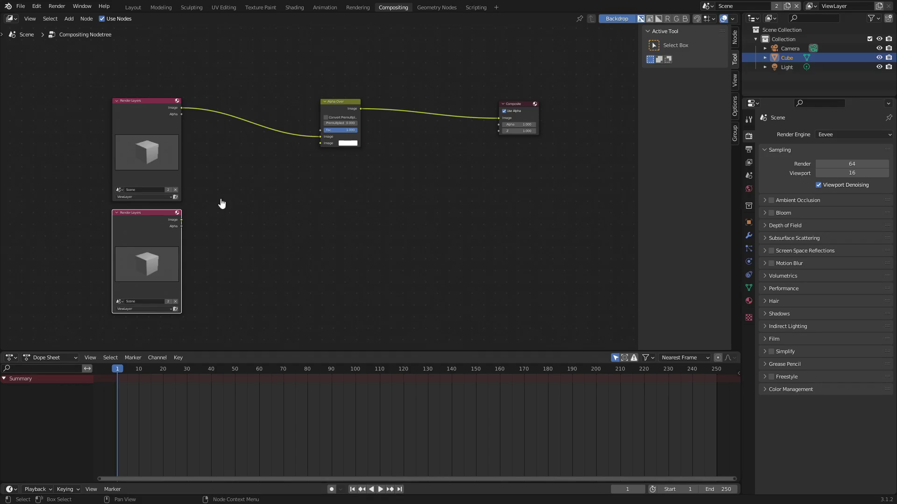
left_click(119, 301)
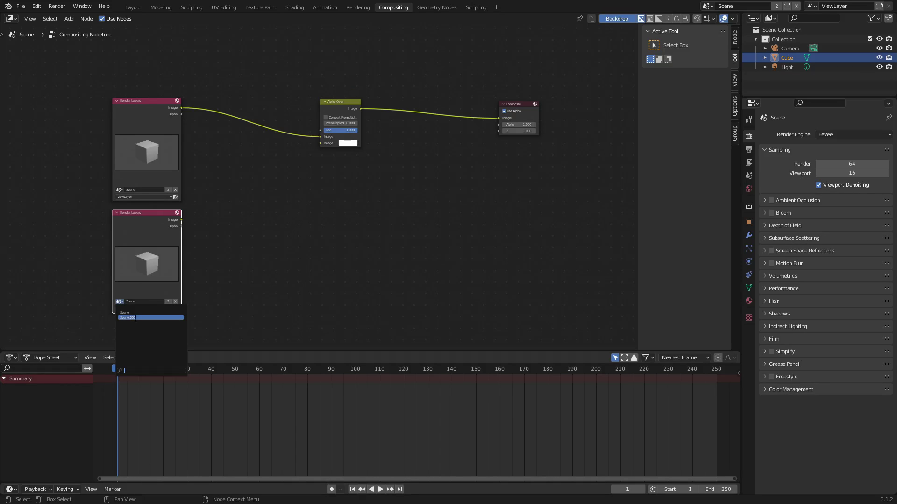
left_click(140, 318)
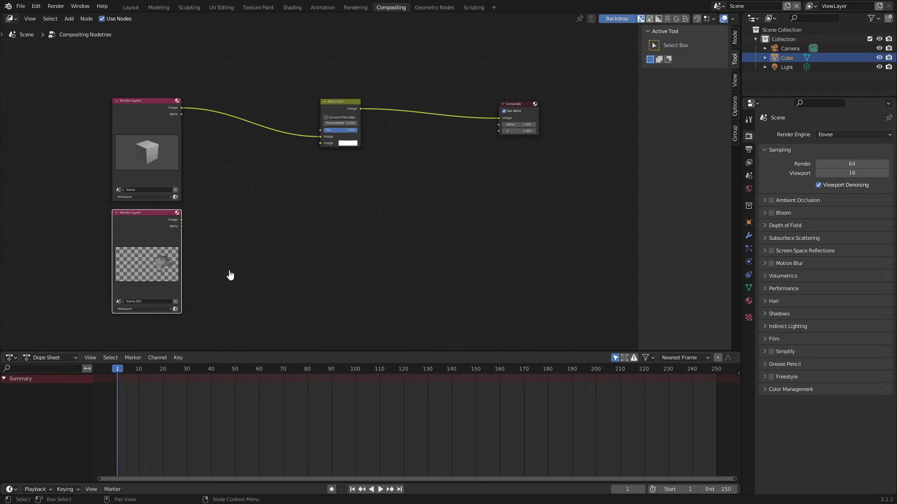
Step: Connect the Image output of the Scene.001 Render Layers node to the second Image input of Alpha Over
scroll(159, 278, "up", 5)
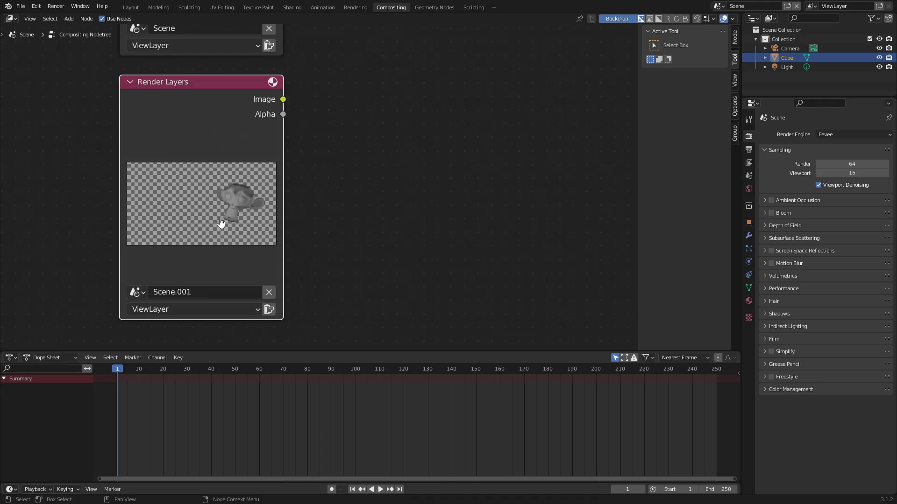
scroll(221, 223, "down", 2)
middle_click_drag(220, 222, 232, 312)
middle_click_drag(227, 268, 164, 255)
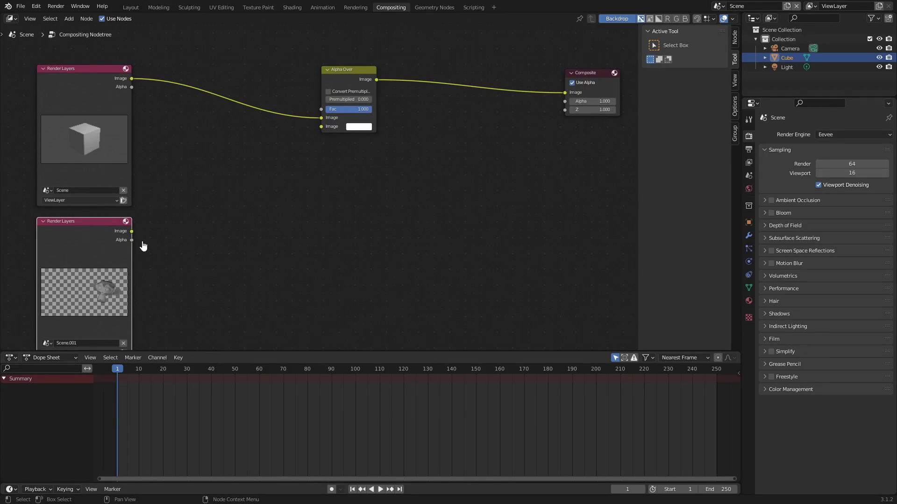
left_click_drag(135, 229, 327, 132)
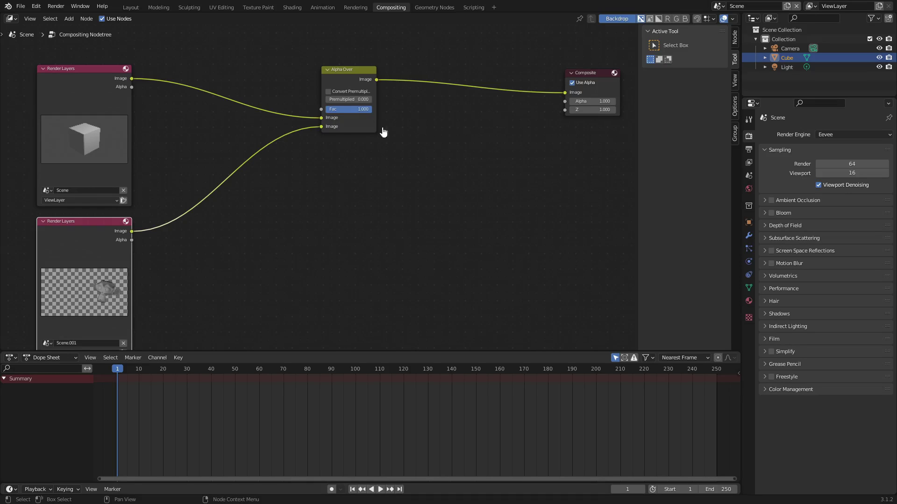
Step: Add a Viewer node below the Composite node and connect the Alpha Over Image output to its Image input
scroll(478, 88, "down", 2)
scroll(438, 74, "down", 1)
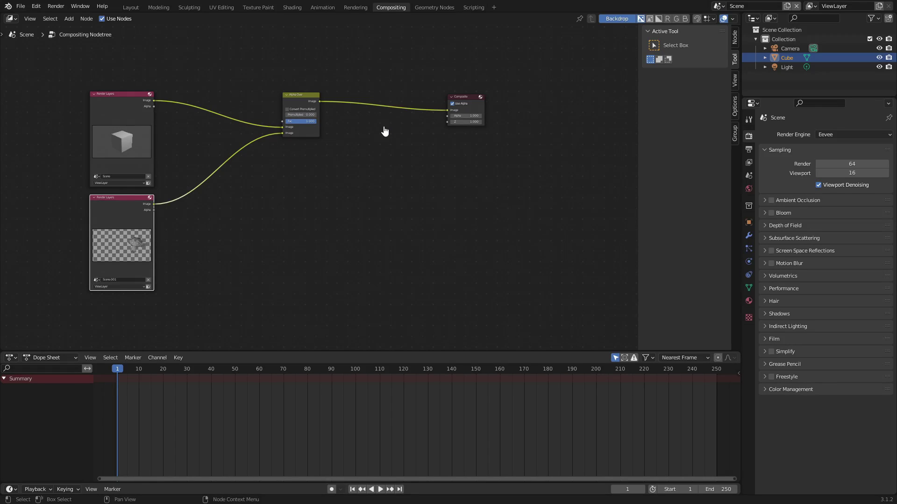
key("shift+a")
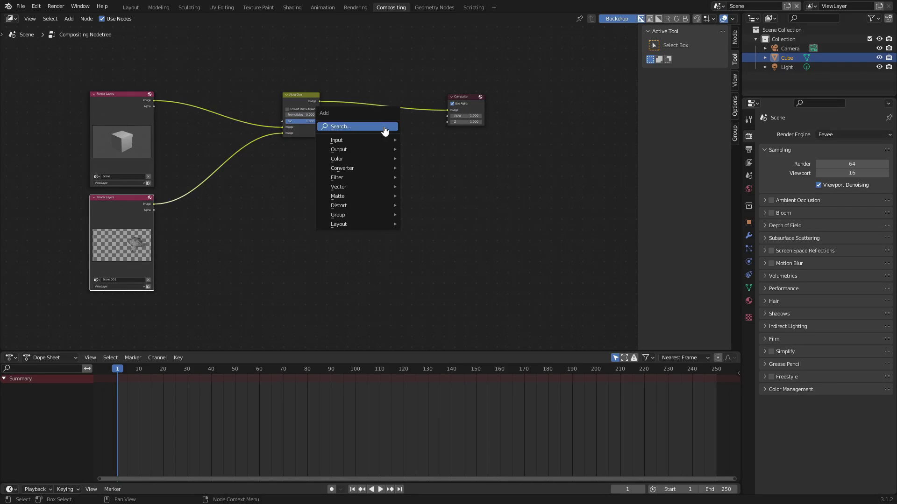
left_click(384, 125)
type("view")
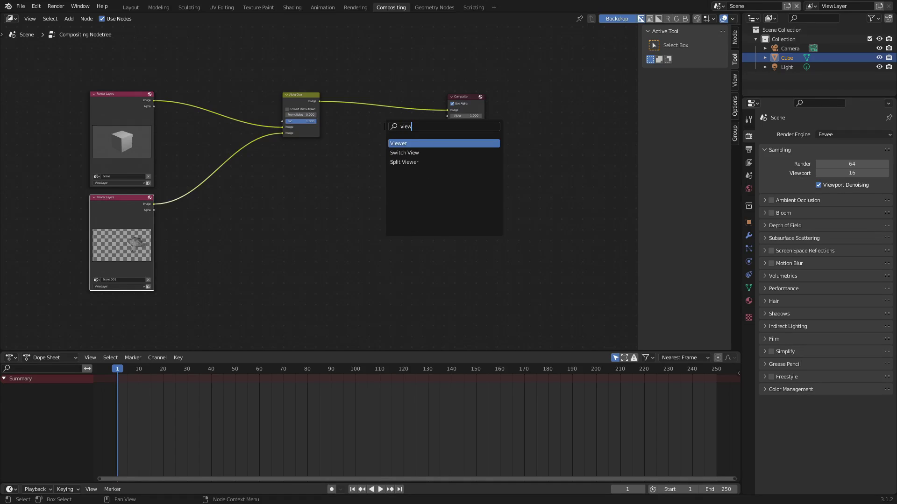
left_click(407, 143)
left_click(472, 158)
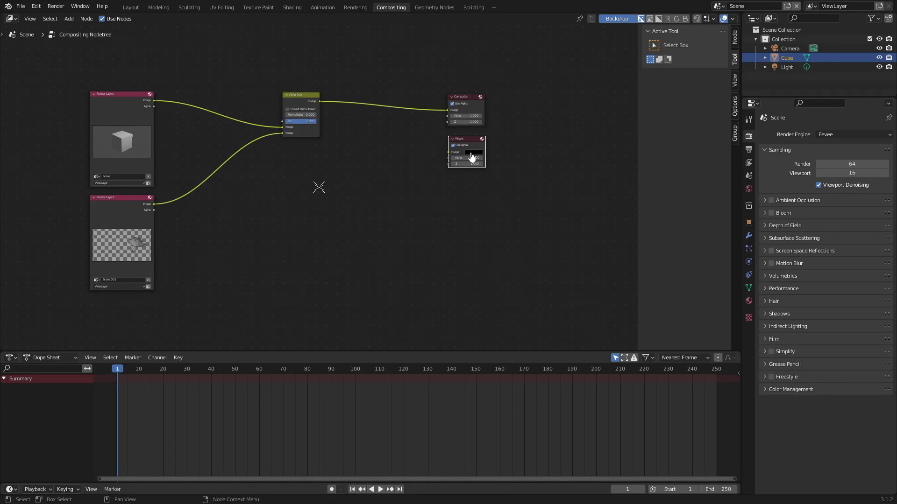
left_click_drag(321, 102, 448, 152)
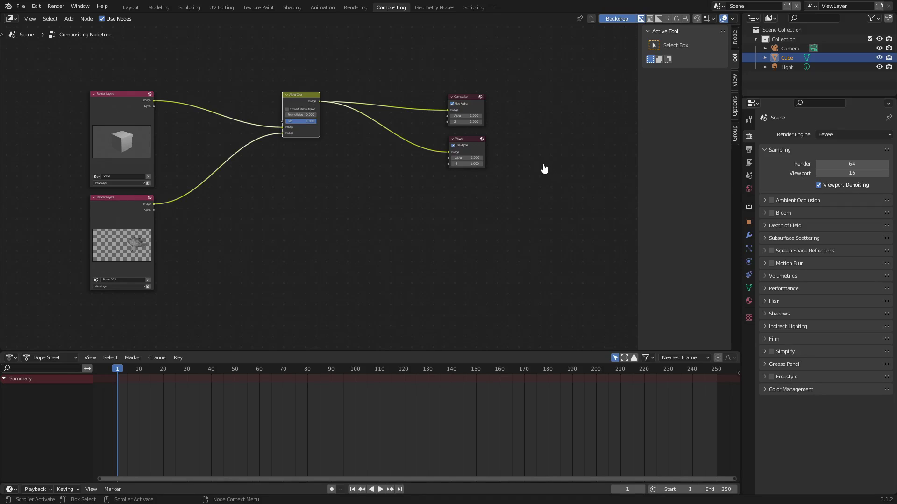
Step: Disconnect the Alpha Over output from the Composite node, keeping its link to the Viewer node
middle_click_drag(236, 211, 215, 218)
left_click_drag(427, 106, 384, 125)
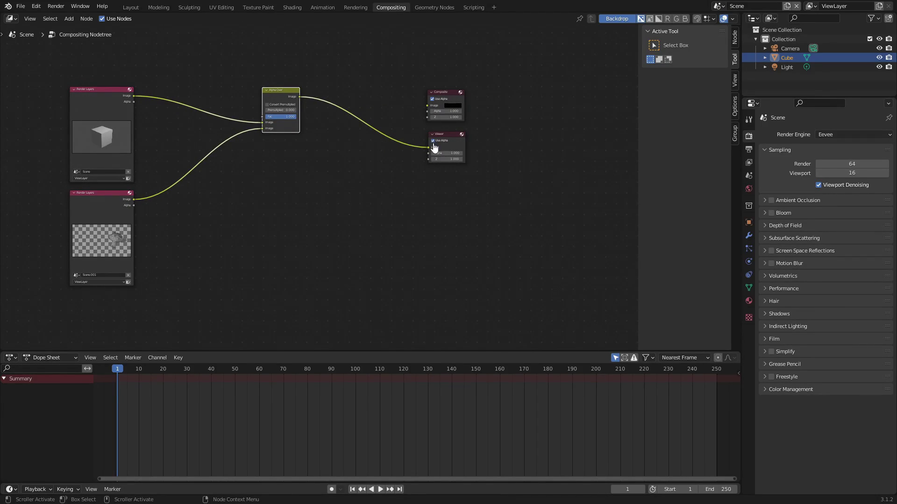
mouse_move(428, 148)
left_mouse_down()
mouse_move(428, 106)
mouse_move(428, 149)
left_mouse_up()
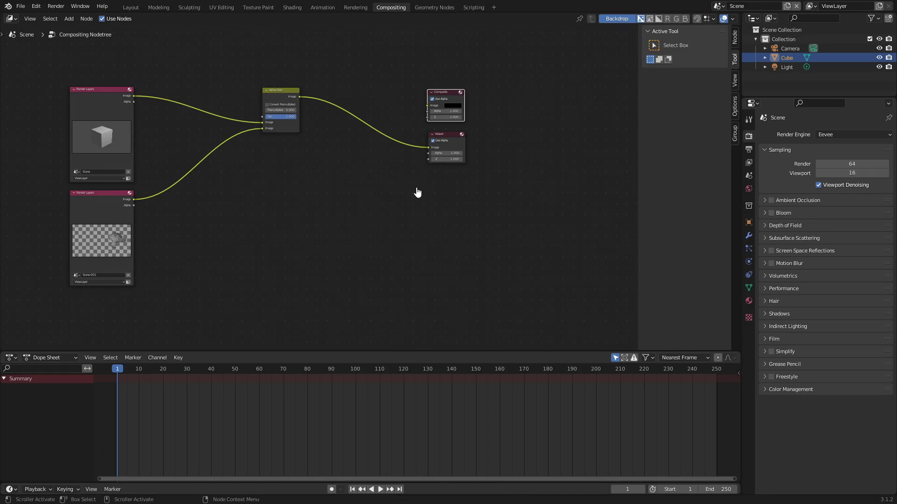
Step: Render a still image, close the render window and check the combined scenes in the compositor backdrop
left_click(55, 6)
left_click(66, 18)
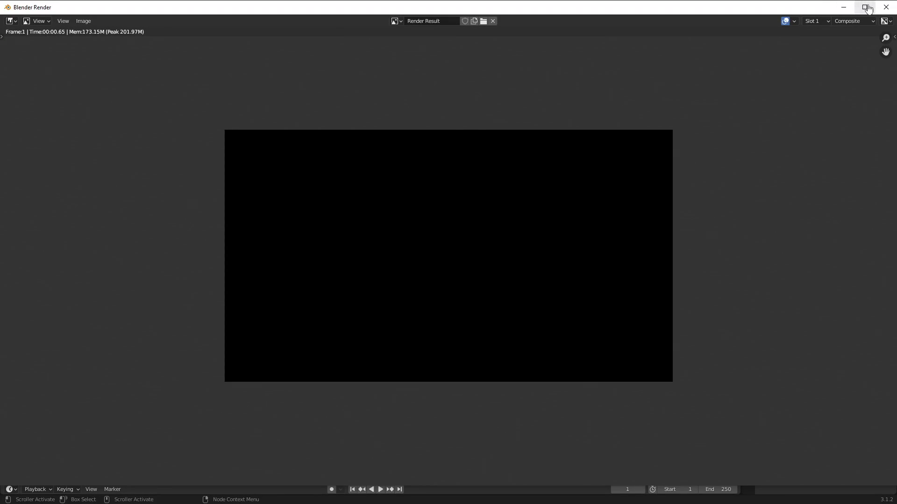
left_click(886, 7)
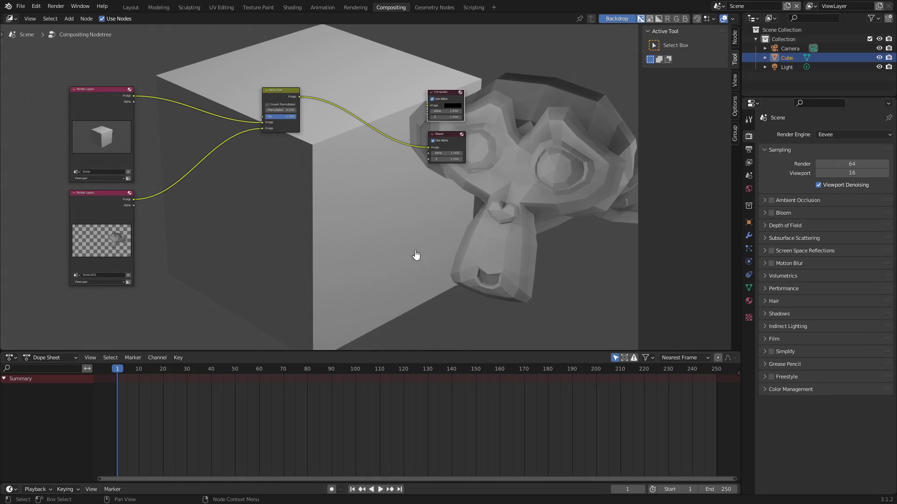
scroll(416, 256, "down", 2)
middle_click_drag(520, 216, 457, 248)
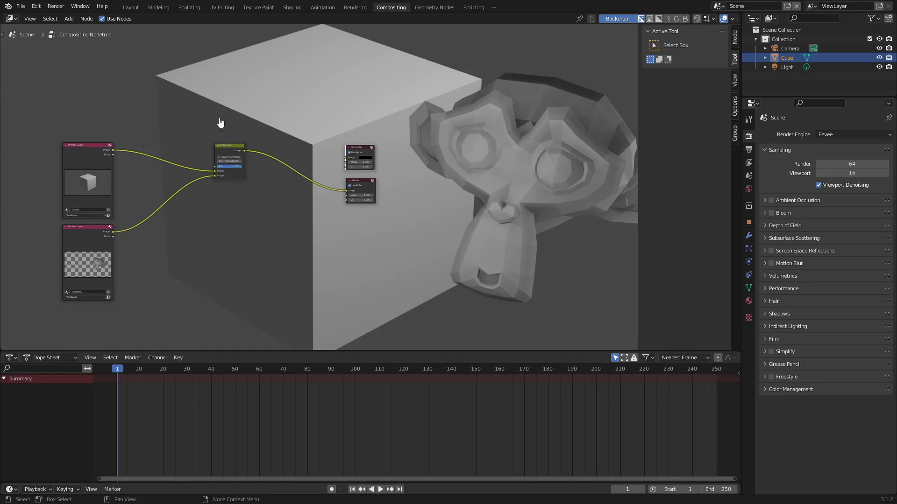